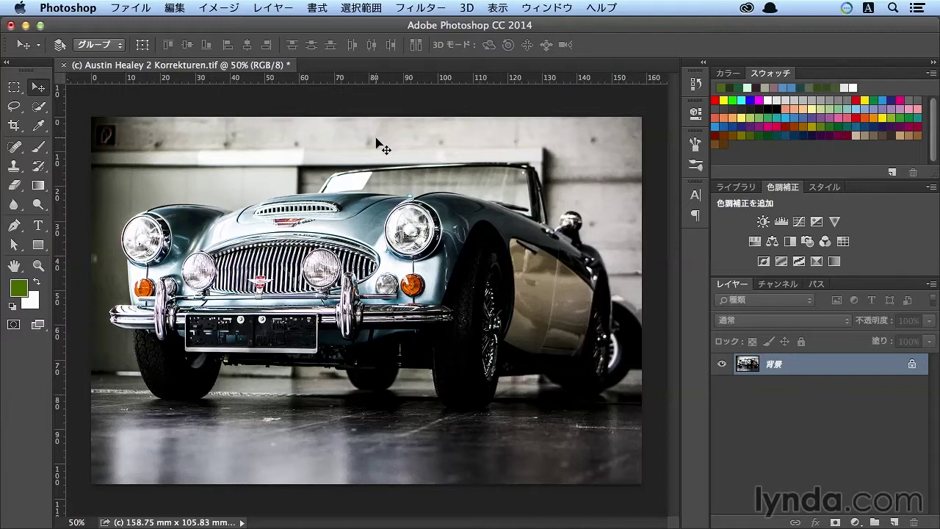
Open the direct Image Brightness/Contrast dialog, move it aside, then cancel it
{"action": "left_click", "coordinate": [219, 6]}
{"action": "mouse_move", "coordinate": [228, 48]}
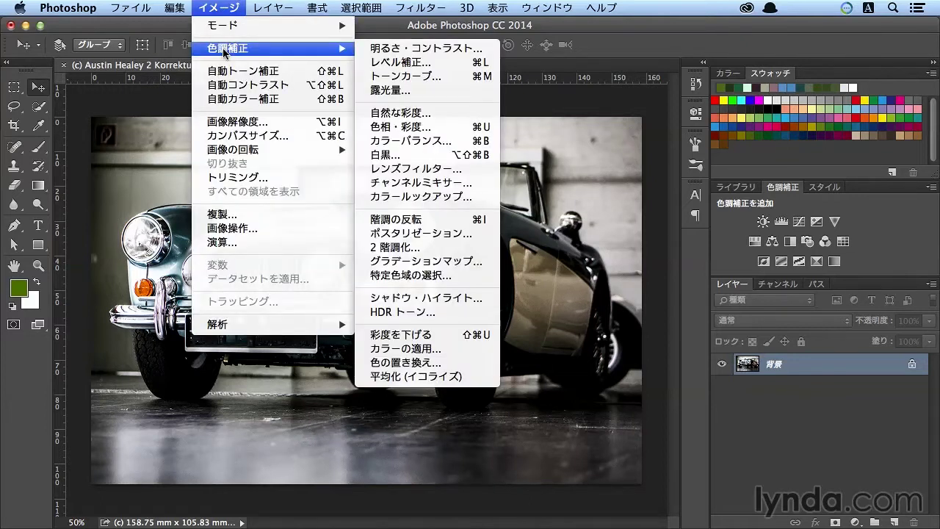
{"action": "left_click", "coordinate": [380, 54]}
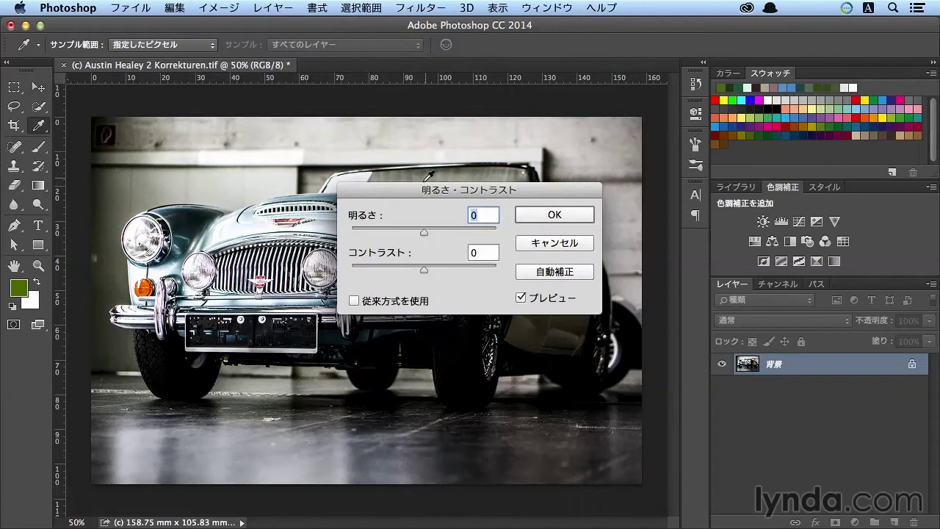
{"action": "mouse_move", "coordinate": [422, 187]}
{"action": "left_mouse_down"}
{"action": "mouse_move", "coordinate": [482, 211]}
{"action": "mouse_move", "coordinate": [524, 251]}
{"action": "left_mouse_up"}
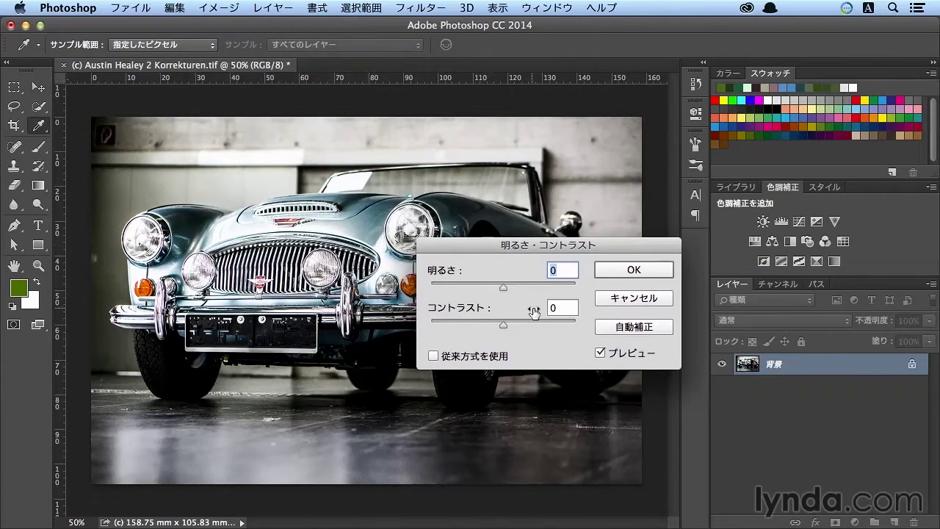
{"action": "left_click", "coordinate": [614, 301]}
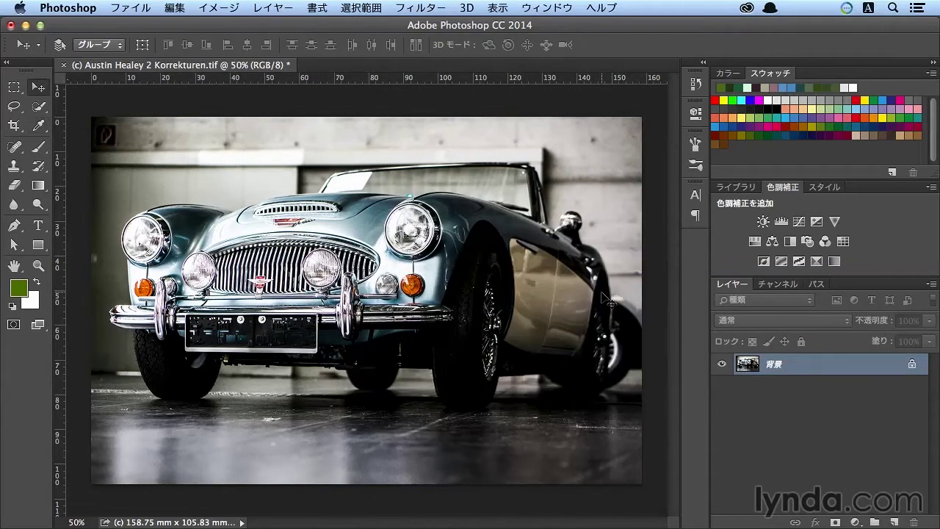
Add a Brightness/Contrast adjustment layer with brightness -61 and contrast 49, then hide it
{"action": "left_click", "coordinate": [763, 222]}
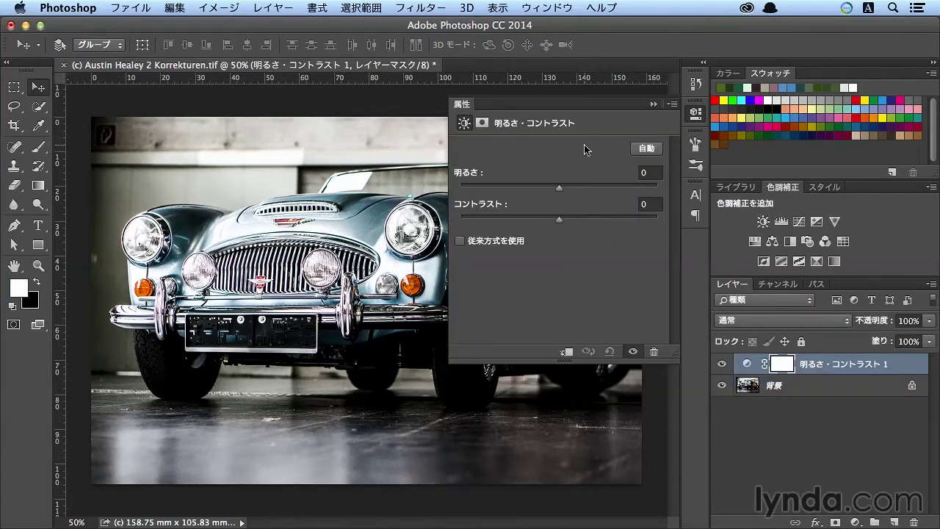
{"action": "left_click", "coordinate": [641, 152]}
{"action": "mouse_move", "coordinate": [562, 186]}
{"action": "left_mouse_down"}
{"action": "mouse_move", "coordinate": [630, 186]}
{"action": "mouse_move", "coordinate": [518, 188]}
{"action": "left_mouse_up"}
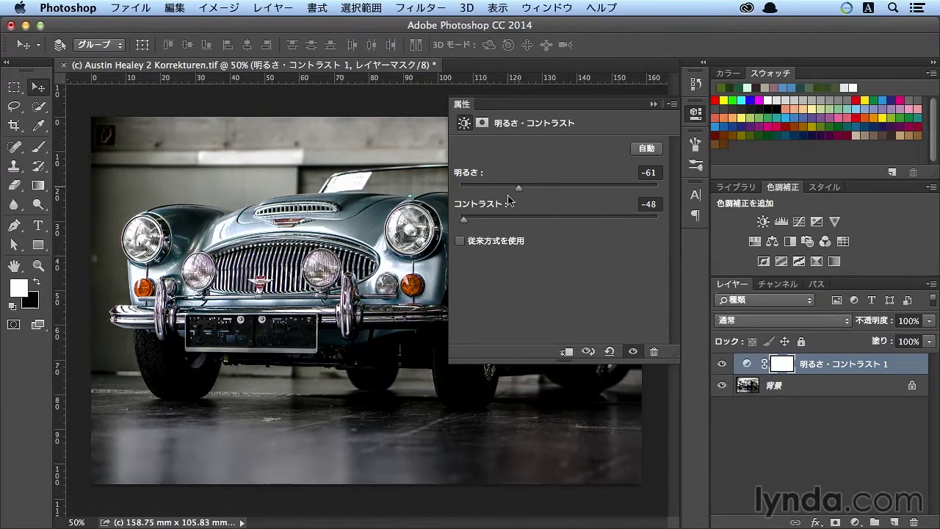
{"action": "mouse_move", "coordinate": [463, 219]}
{"action": "left_mouse_down"}
{"action": "mouse_move", "coordinate": [632, 219]}
{"action": "mouse_move", "coordinate": [552, 221]}
{"action": "mouse_move", "coordinate": [607, 226]}
{"action": "left_mouse_up"}
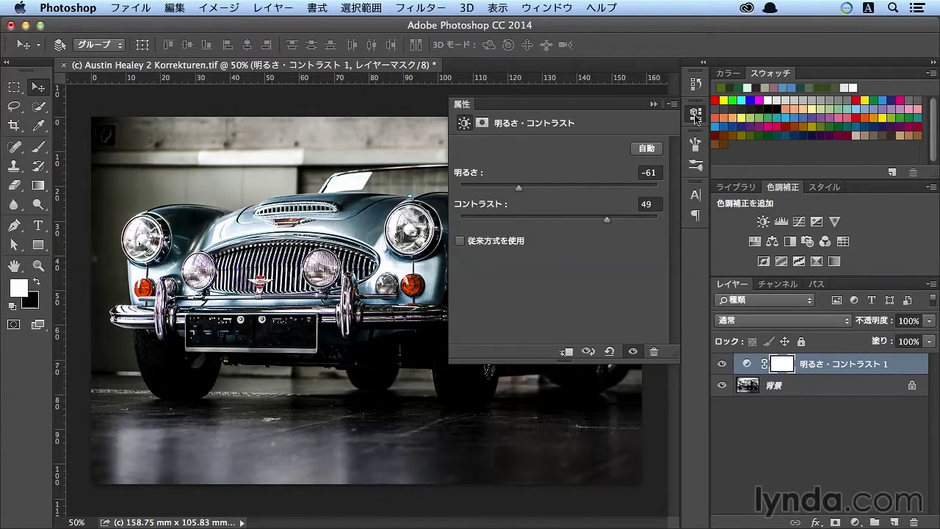
{"action": "left_click", "coordinate": [696, 115]}
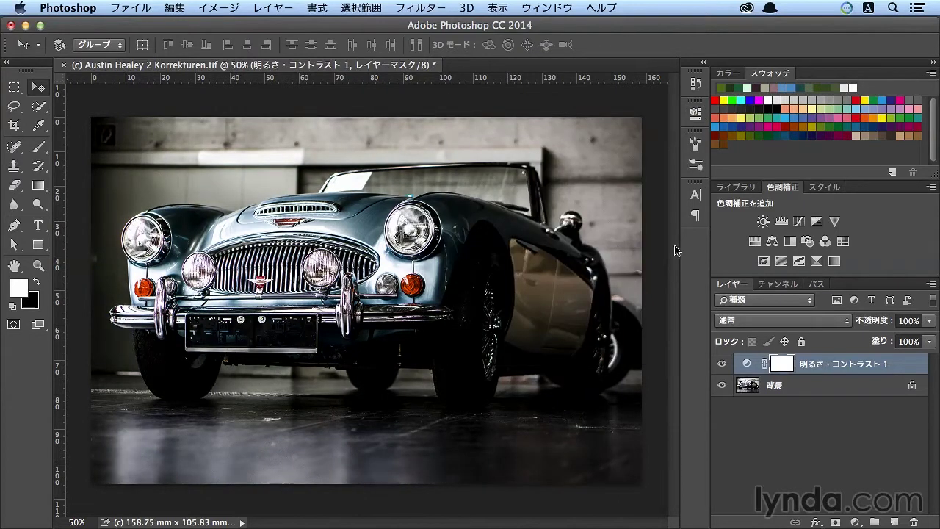
{"action": "left_click", "coordinate": [722, 364]}
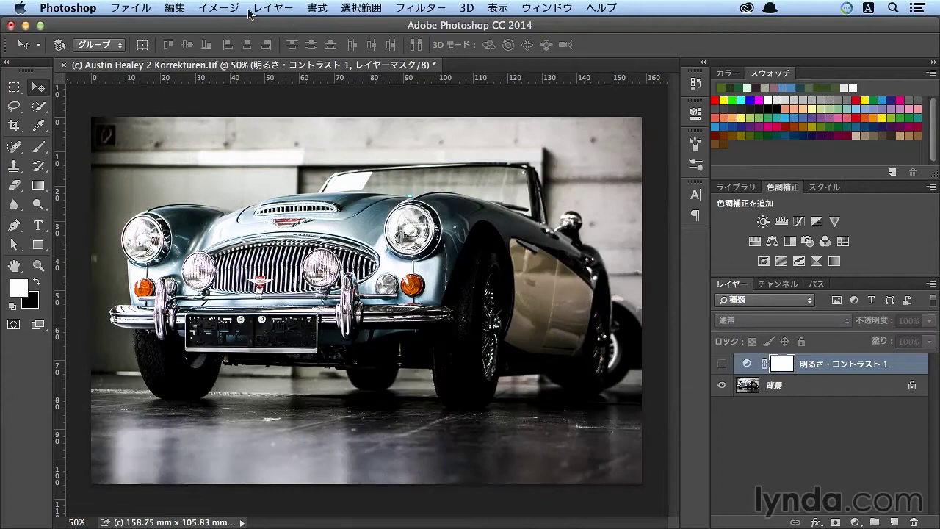
Add a Levels adjustment layer and test its sliders, leaving input levels at 0, 1.00, 255
{"action": "left_click", "coordinate": [781, 221]}
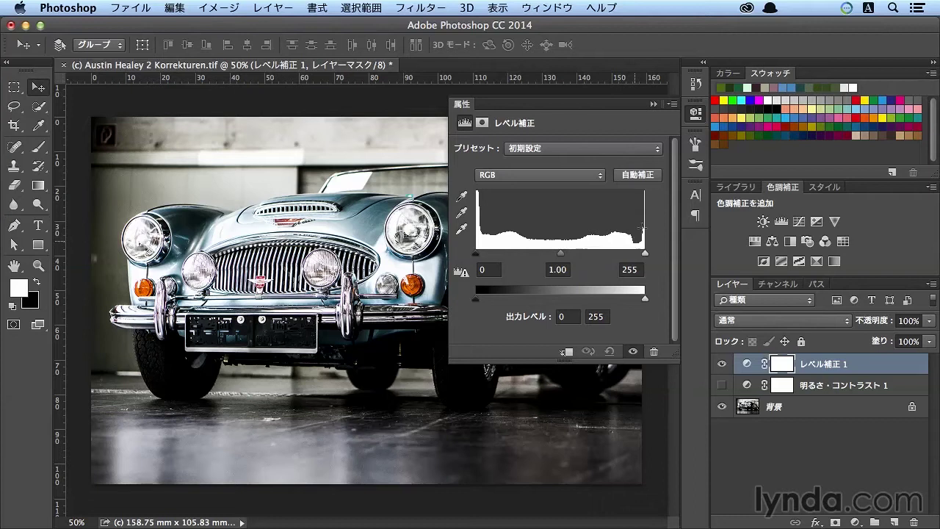
{"action": "left_click_drag", "start_coordinate": [478, 254], "coordinate": [479, 255]}
{"action": "mouse_move", "coordinate": [645, 255]}
{"action": "left_mouse_down"}
{"action": "mouse_move", "coordinate": [598, 255]}
{"action": "mouse_move", "coordinate": [652, 254]}
{"action": "left_mouse_up"}
{"action": "mouse_move", "coordinate": [646, 256]}
{"action": "left_mouse_down"}
{"action": "mouse_move", "coordinate": [576, 254]}
{"action": "mouse_move", "coordinate": [653, 253]}
{"action": "left_mouse_up"}
{"action": "mouse_move", "coordinate": [479, 257]}
{"action": "left_mouse_down"}
{"action": "mouse_move", "coordinate": [534, 255]}
{"action": "mouse_move", "coordinate": [474, 255]}
{"action": "left_mouse_up"}
{"action": "mouse_move", "coordinate": [566, 254]}
{"action": "left_mouse_down"}
{"action": "mouse_move", "coordinate": [609, 255]}
{"action": "mouse_move", "coordinate": [510, 256]}
{"action": "mouse_move", "coordinate": [561, 255]}
{"action": "left_mouse_up"}
{"action": "left_click_drag", "start_coordinate": [605, 195], "coordinate": [646, 236]}
{"action": "mouse_move", "coordinate": [477, 191]}
{"action": "left_mouse_down"}
{"action": "mouse_move", "coordinate": [516, 243]}
{"action": "mouse_move", "coordinate": [601, 204]}
{"action": "left_mouse_up"}
Set the Levels input sliders to 31, 0.96 and 217 and close Properties
{"action": "mouse_move", "coordinate": [645, 254]}
{"action": "left_mouse_down"}
{"action": "mouse_move", "coordinate": [637, 254]}
{"action": "mouse_move", "coordinate": [646, 254]}
{"action": "left_mouse_up"}
{"action": "mouse_move", "coordinate": [476, 254]}
{"action": "left_mouse_down"}
{"action": "mouse_move", "coordinate": [491, 254]}
{"action": "mouse_move", "coordinate": [476, 254]}
{"action": "left_mouse_up"}
{"action": "left_click_drag", "start_coordinate": [644, 192], "coordinate": [607, 243]}
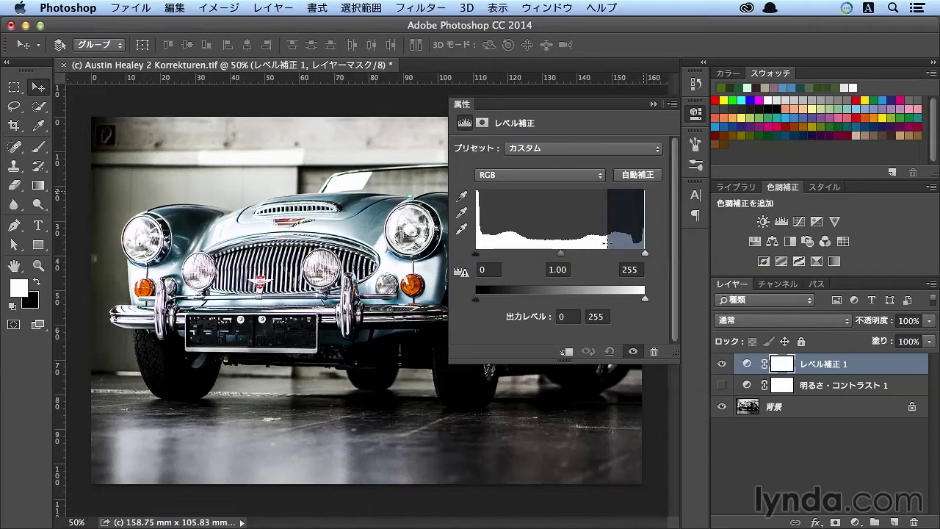
{"action": "left_click_drag", "start_coordinate": [644, 253], "coordinate": [622, 253]}
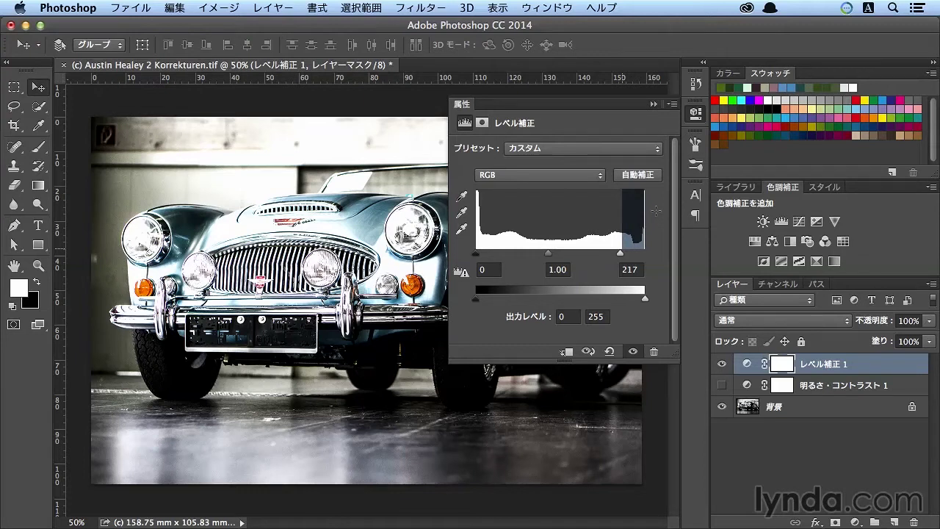
{"action": "left_click_drag", "start_coordinate": [476, 253], "coordinate": [496, 254]}
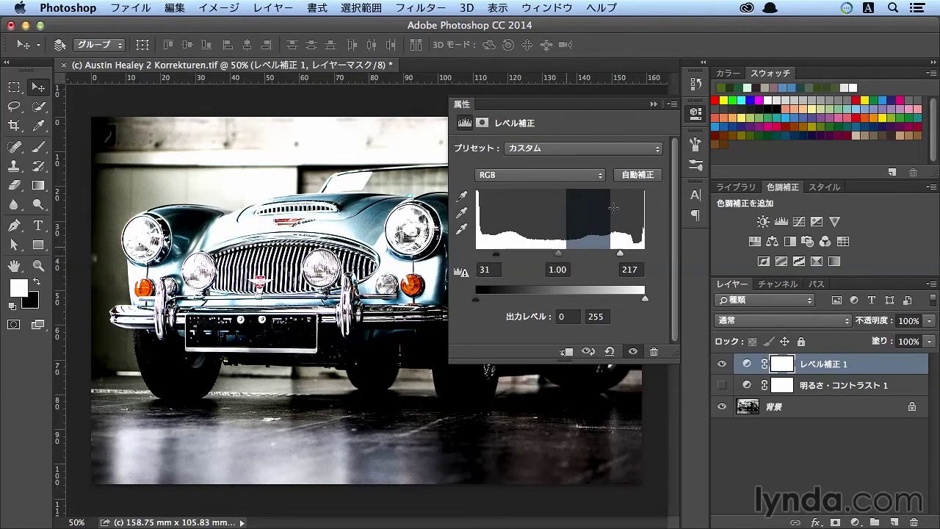
{"action": "left_click_drag", "start_coordinate": [560, 254], "coordinate": [583, 253]}
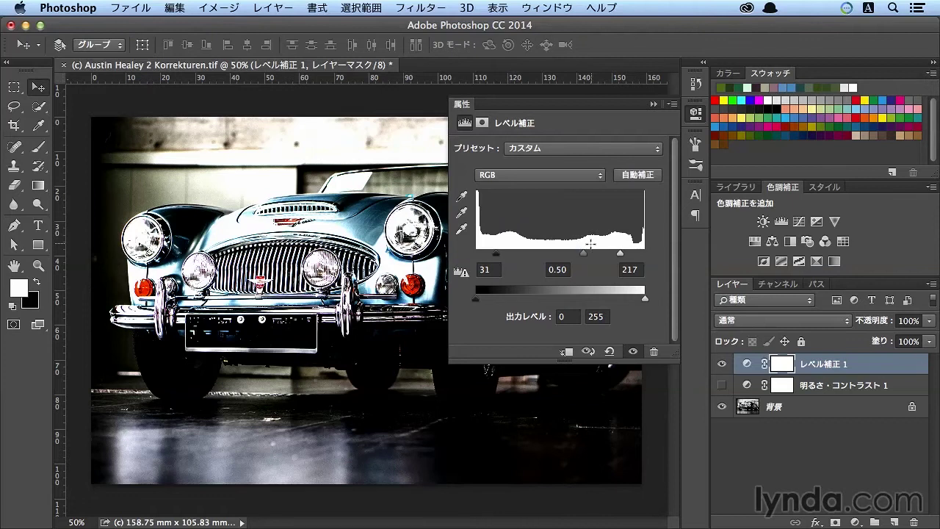
{"action": "left_click_drag", "start_coordinate": [583, 254], "coordinate": [560, 256]}
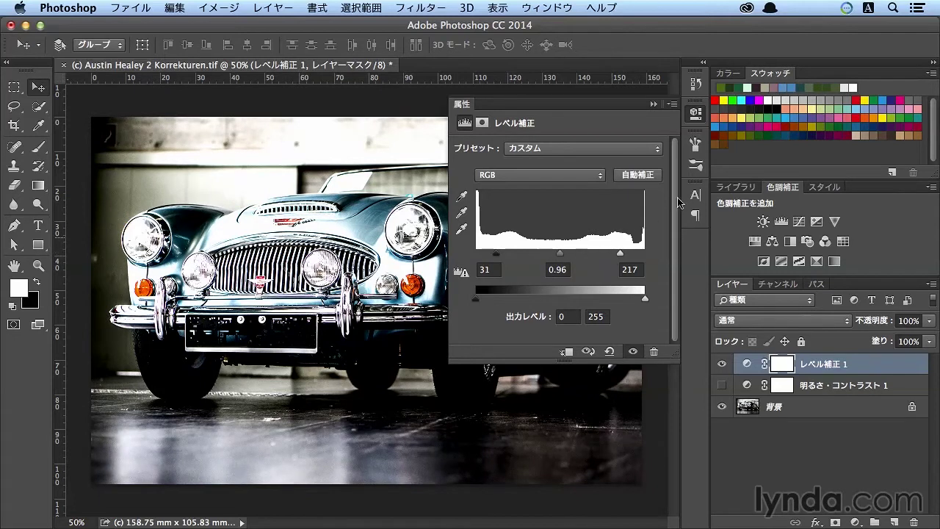
{"action": "left_click", "coordinate": [695, 114]}
Compare Levels and Brightness/Contrast effects by toggling their visibility, leaving both layers hidden
{"action": "left_click", "coordinate": [722, 363]}
{"action": "left_click", "coordinate": [722, 363]}
{"action": "left_click", "coordinate": [722, 363]}
{"action": "left_click", "coordinate": [722, 385]}
{"action": "left_click", "coordinate": [722, 385]}
{"action": "left_click", "coordinate": [722, 364]}
{"action": "left_click", "coordinate": [722, 364]}
{"action": "left_click", "coordinate": [722, 385]}
{"action": "left_click", "coordinate": [722, 385]}
{"action": "left_click", "coordinate": [722, 364]}
{"action": "left_click", "coordinate": [722, 363]}
{"action": "left_click", "coordinate": [723, 364]}
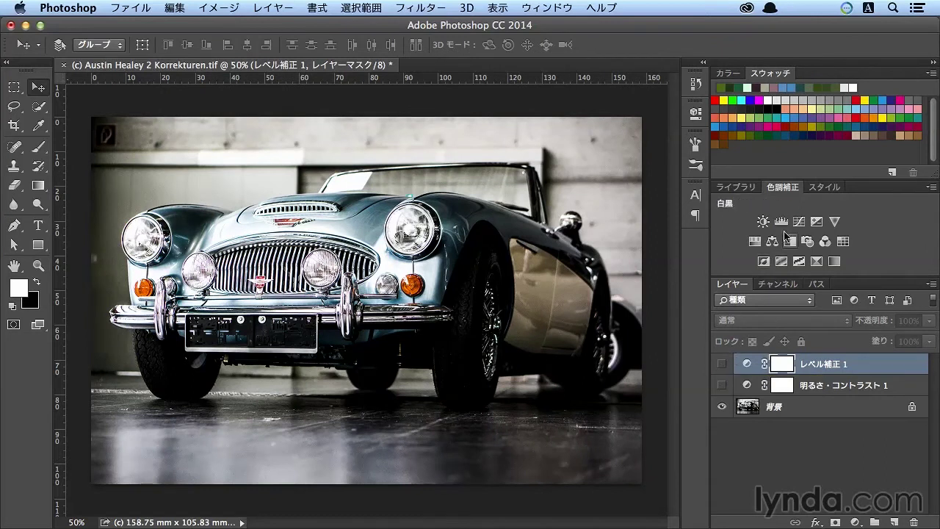
Add an Exposure adjustment layer with exposure -0.77, offset -0.0056 and gamma 1.30
{"action": "left_click", "coordinate": [272, 8]}
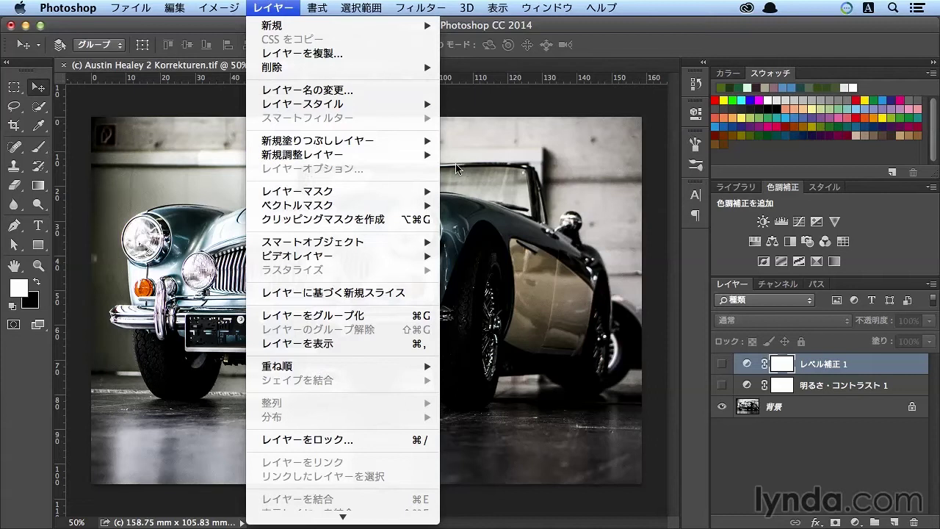
{"action": "mouse_move", "coordinate": [343, 154]}
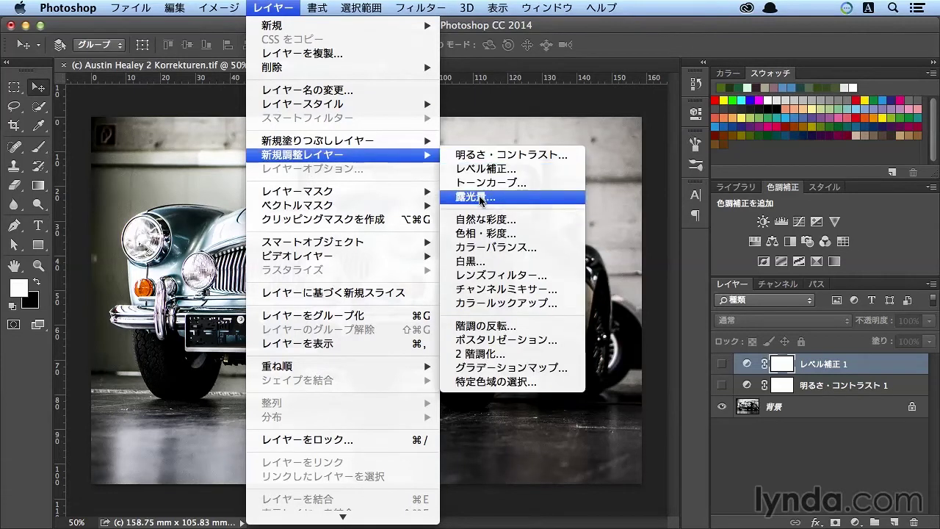
{"action": "left_click", "coordinate": [482, 199]}
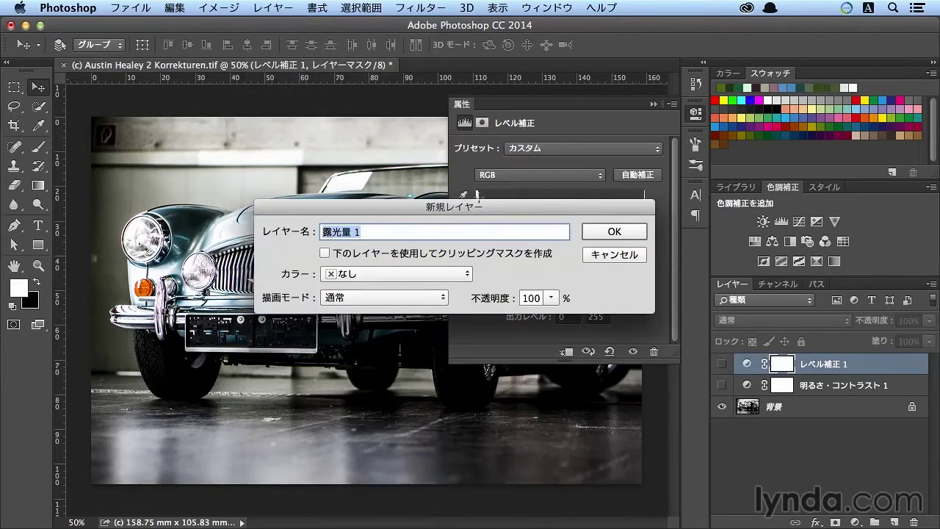
{"action": "left_click", "coordinate": [597, 233]}
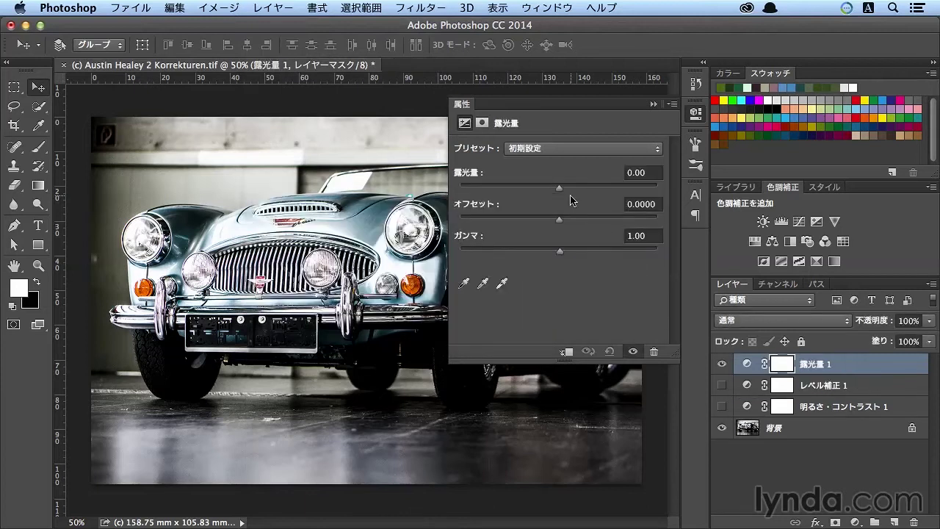
{"action": "mouse_move", "coordinate": [560, 188]}
{"action": "left_mouse_down"}
{"action": "mouse_move", "coordinate": [499, 189]}
{"action": "mouse_move", "coordinate": [578, 194]}
{"action": "mouse_move", "coordinate": [517, 193]}
{"action": "left_mouse_up"}
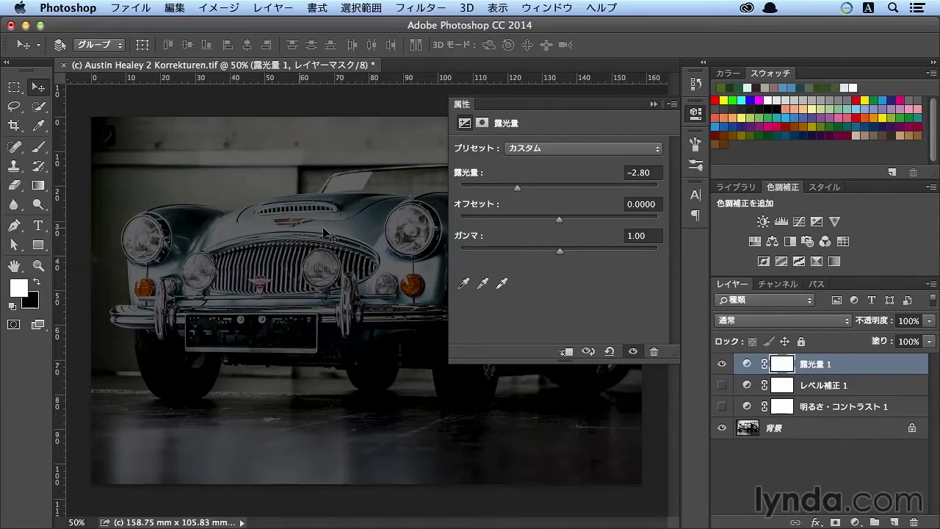
{"action": "left_click_drag", "start_coordinate": [517, 189], "coordinate": [547, 190]}
{"action": "mouse_move", "coordinate": [558, 222]}
{"action": "left_mouse_down"}
{"action": "mouse_move", "coordinate": [605, 223]}
{"action": "mouse_move", "coordinate": [518, 223]}
{"action": "mouse_move", "coordinate": [557, 220]}
{"action": "mouse_move", "coordinate": [563, 250]}
{"action": "mouse_move", "coordinate": [545, 254]}
{"action": "left_mouse_up"}
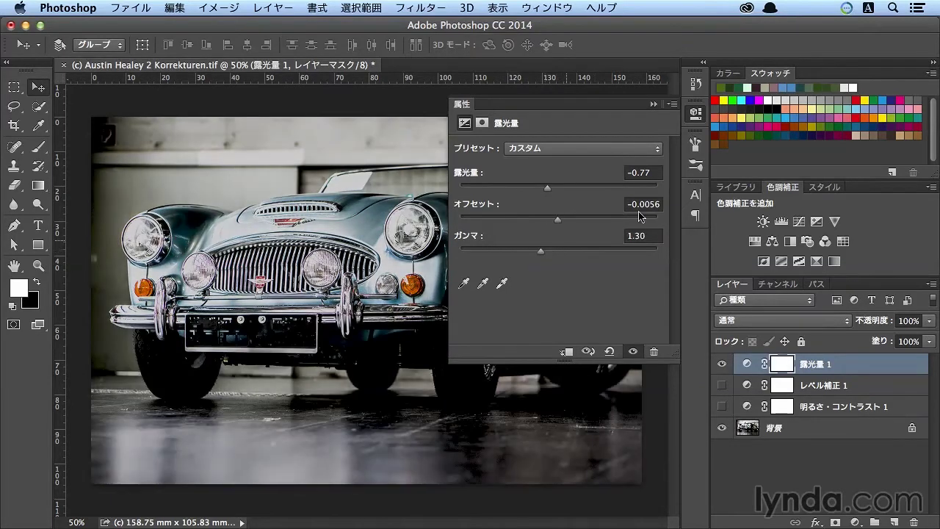
{"action": "left_click", "coordinate": [695, 115]}
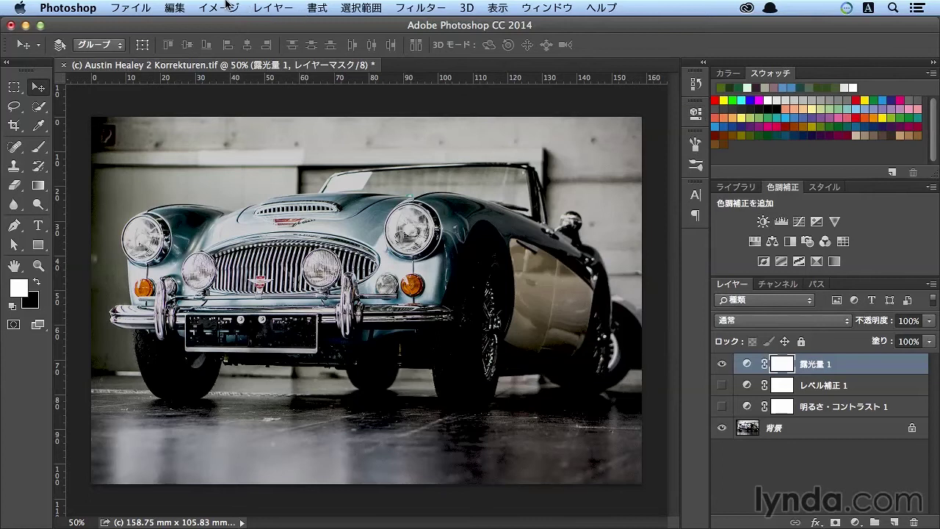
Add a Curves adjustment layer from the Layer menu and hide the Exposure 1 layer
{"action": "left_click", "coordinate": [269, 7]}
{"action": "mouse_move", "coordinate": [303, 155]}
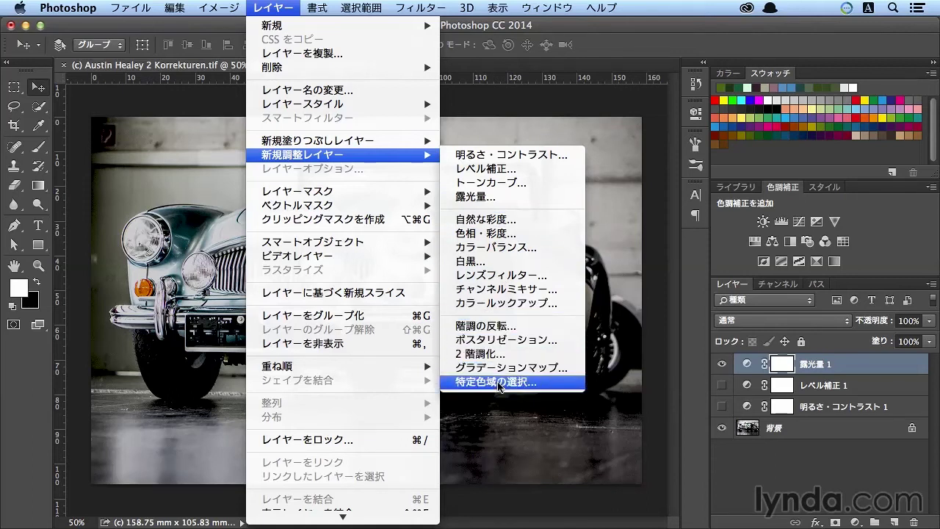
{"action": "left_click", "coordinate": [502, 183]}
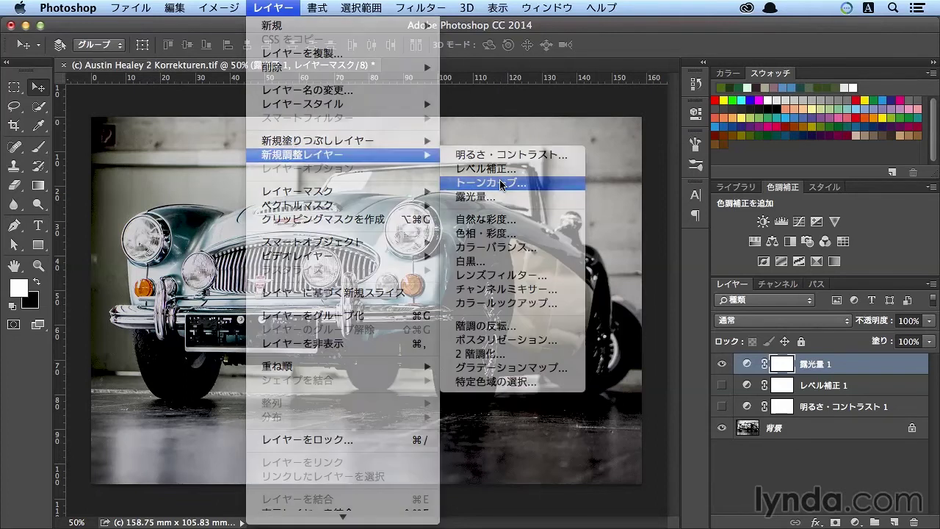
{"action": "left_click", "coordinate": [607, 232]}
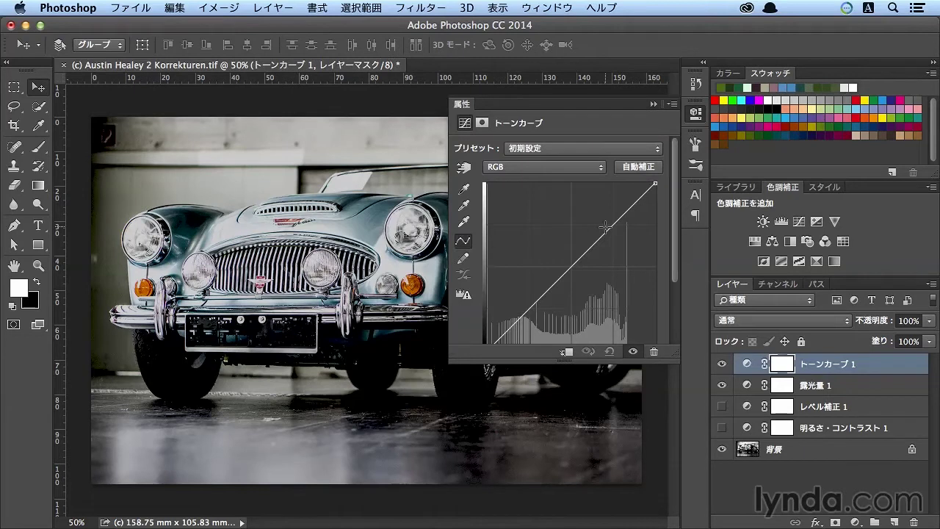
{"action": "scroll", "coordinate": [623, 247], "scroll_direction": "down", "scroll_amount": 3}
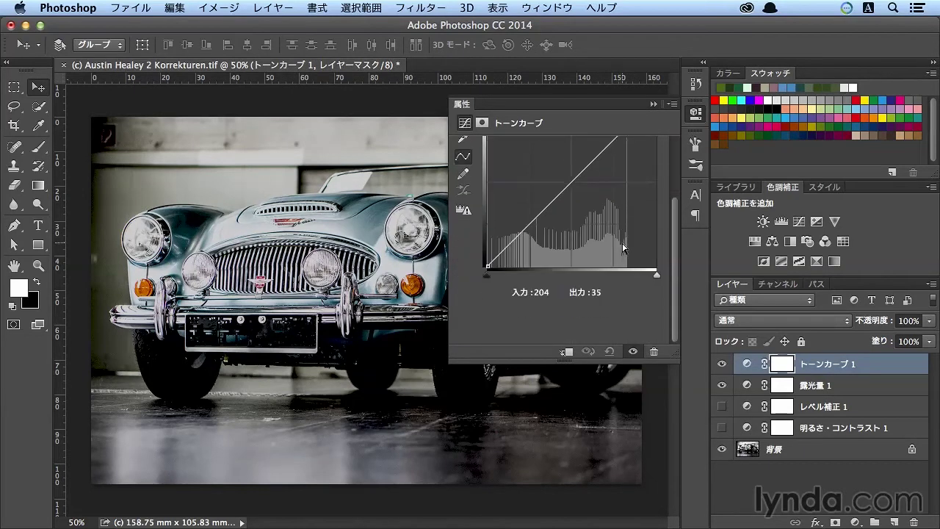
{"action": "left_click", "coordinate": [723, 385]}
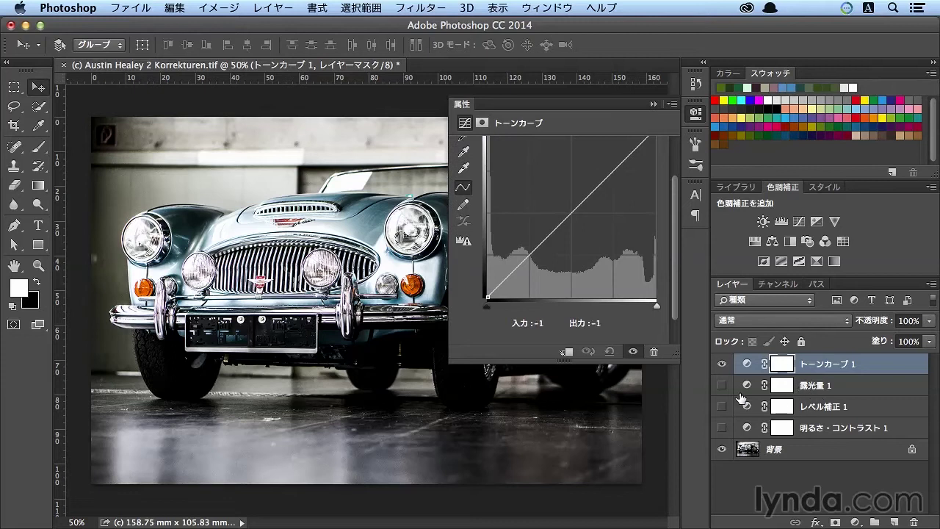
{"action": "scroll", "coordinate": [633, 252], "scroll_direction": "up", "scroll_amount": 1}
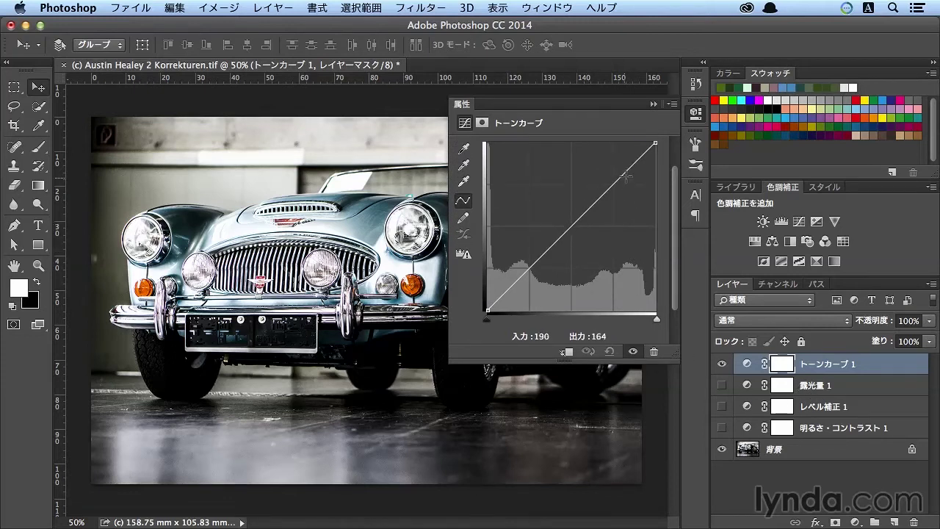
Raise the highlight point and lower the shadow point to form an S-curve
{"action": "left_click_drag", "start_coordinate": [617, 180], "coordinate": [614, 167]}
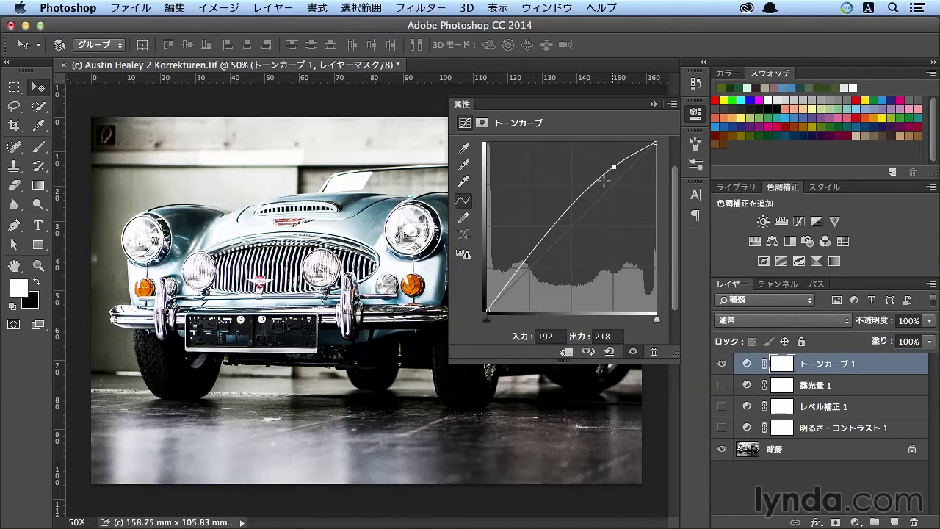
{"action": "left_click_drag", "start_coordinate": [530, 258], "coordinate": [529, 277]}
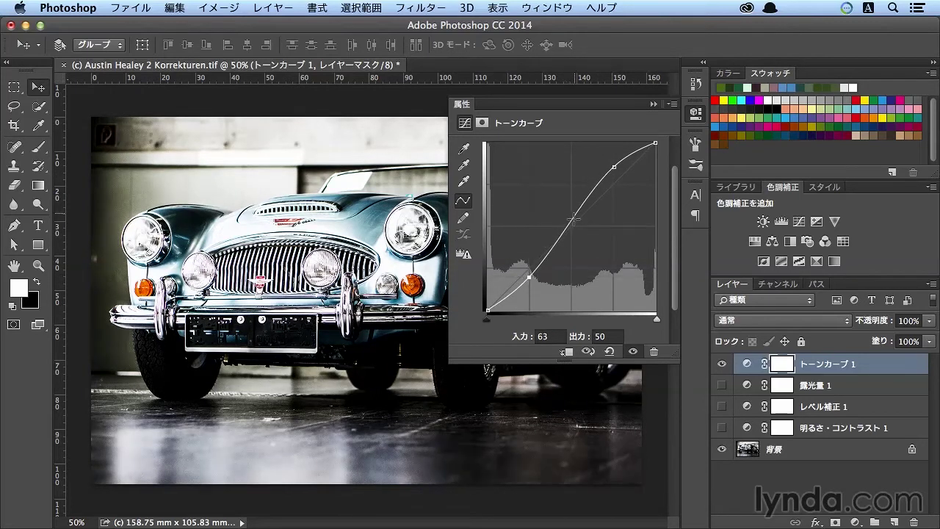
{"action": "left_click_drag", "start_coordinate": [615, 176], "coordinate": [615, 166]}
{"action": "left_click_drag", "start_coordinate": [530, 279], "coordinate": [529, 275]}
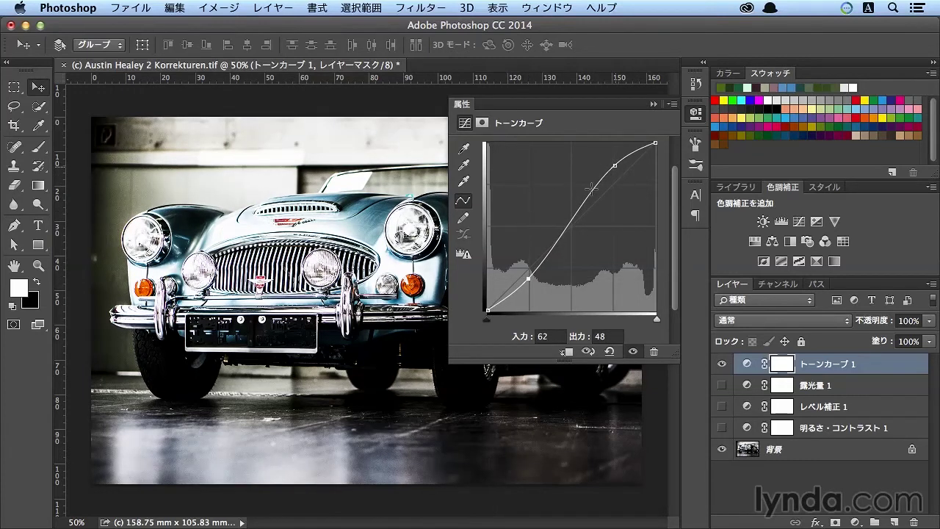
{"action": "mouse_move", "coordinate": [527, 286]}
{"action": "left_mouse_down"}
{"action": "mouse_move", "coordinate": [533, 276]}
{"action": "mouse_move", "coordinate": [512, 273]}
{"action": "mouse_move", "coordinate": [528, 273]}
{"action": "left_mouse_up"}
{"action": "scroll", "coordinate": [596, 278], "scroll_direction": "down", "scroll_amount": 1}
{"action": "scroll", "coordinate": [580, 236], "scroll_direction": "up", "scroll_amount": 2}
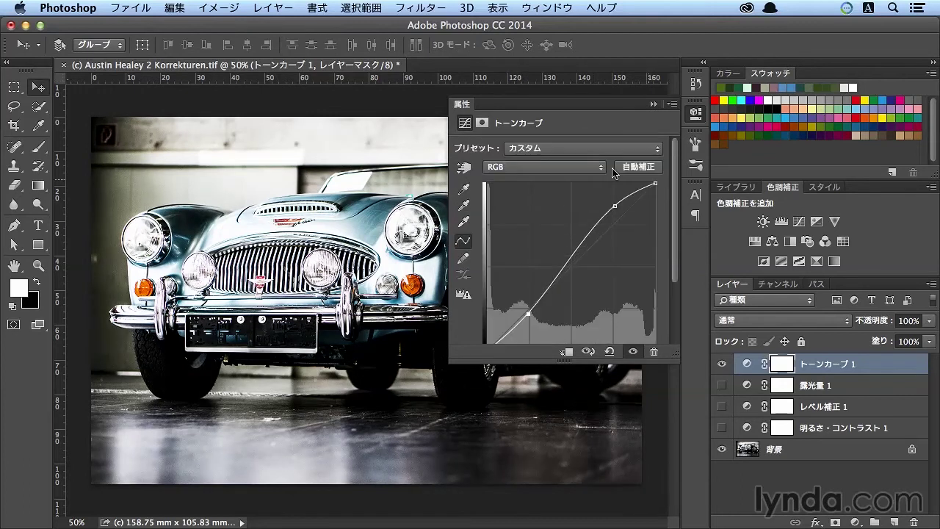
Keep the Curves channel on RGB and close the Curves properties panel
{"action": "left_click", "coordinate": [527, 168]}
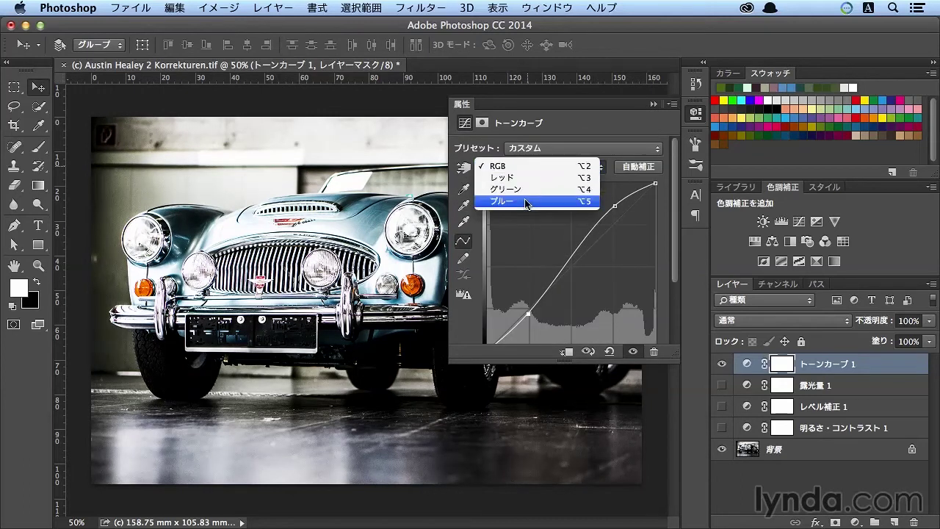
{"action": "left_click", "coordinate": [526, 139]}
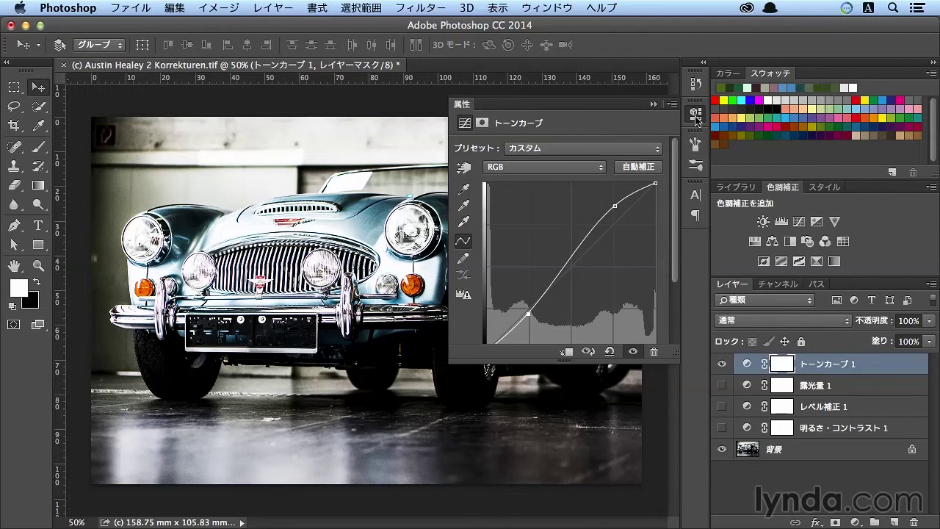
{"action": "left_click", "coordinate": [697, 118]}
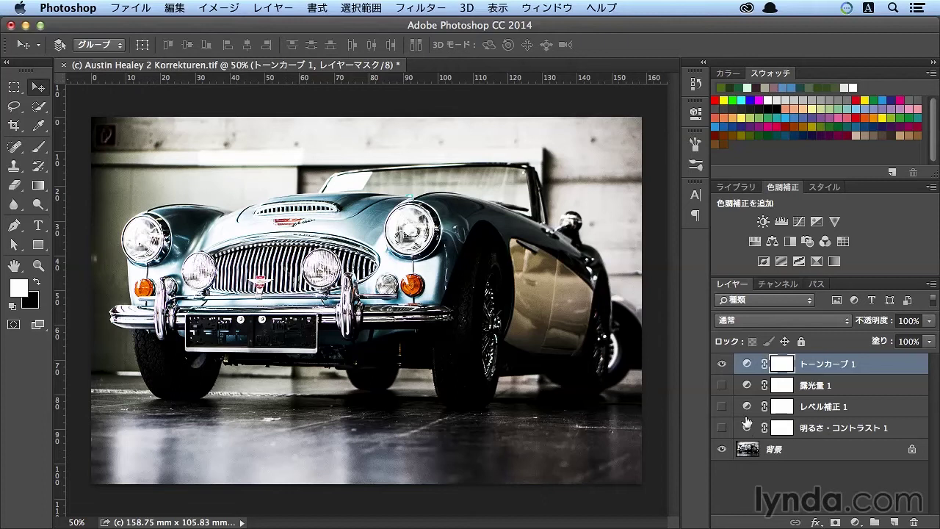
{"action": "double_click", "coordinate": [748, 409]}
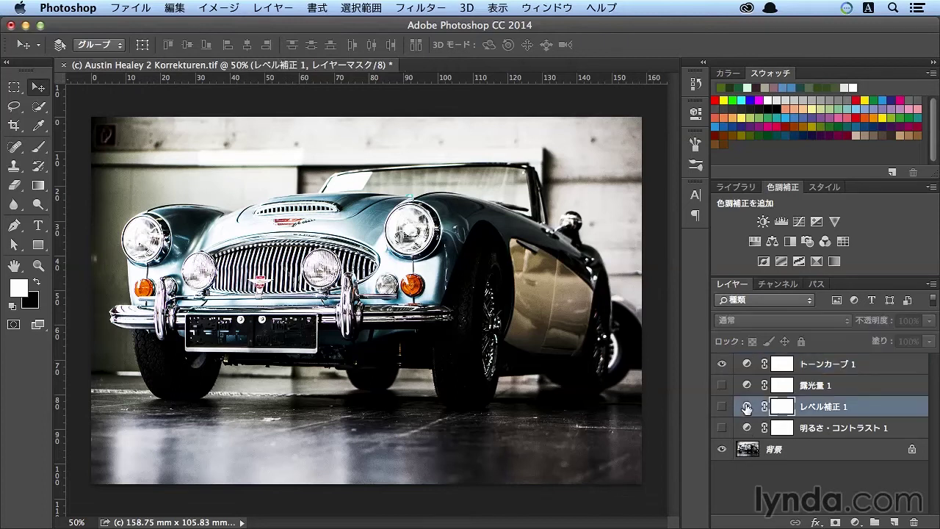
{"action": "left_click", "coordinate": [517, 176]}
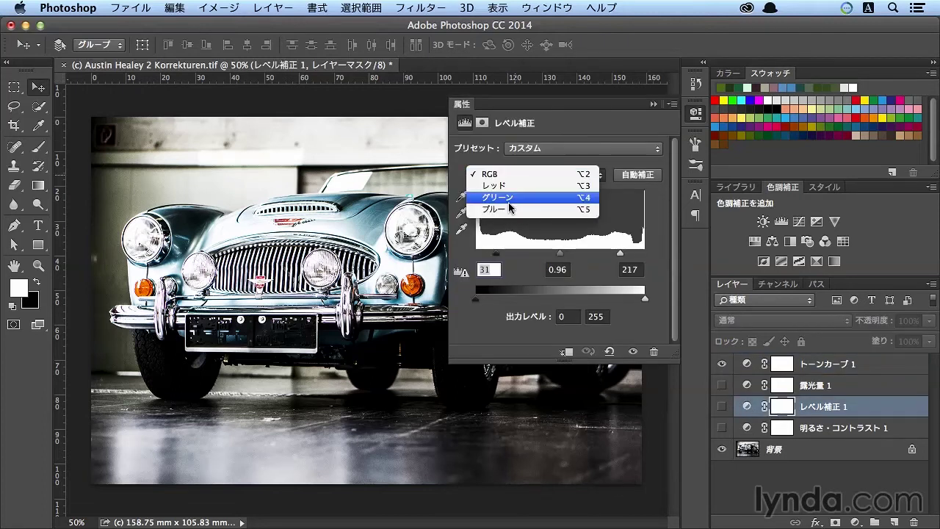
{"action": "left_click", "coordinate": [507, 186]}
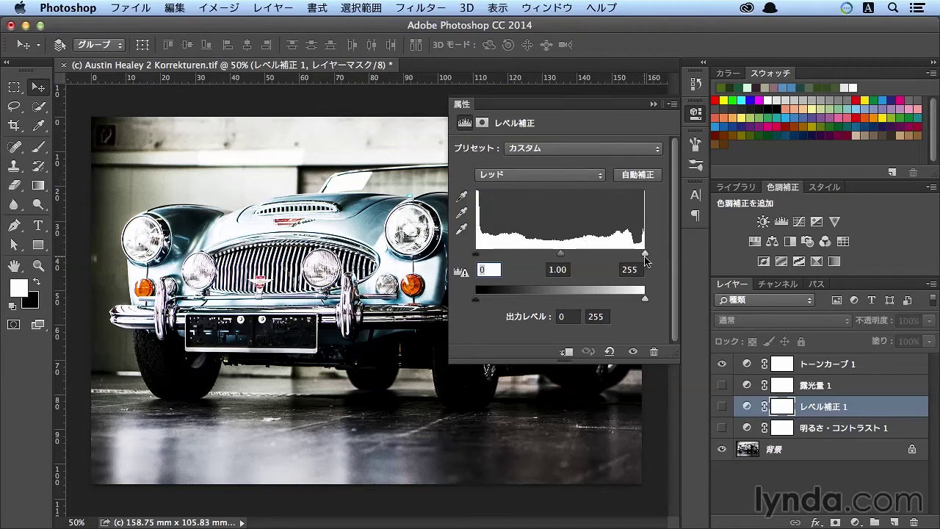
{"action": "left_click", "coordinate": [505, 174]}
{"action": "key", "text": "Return"}
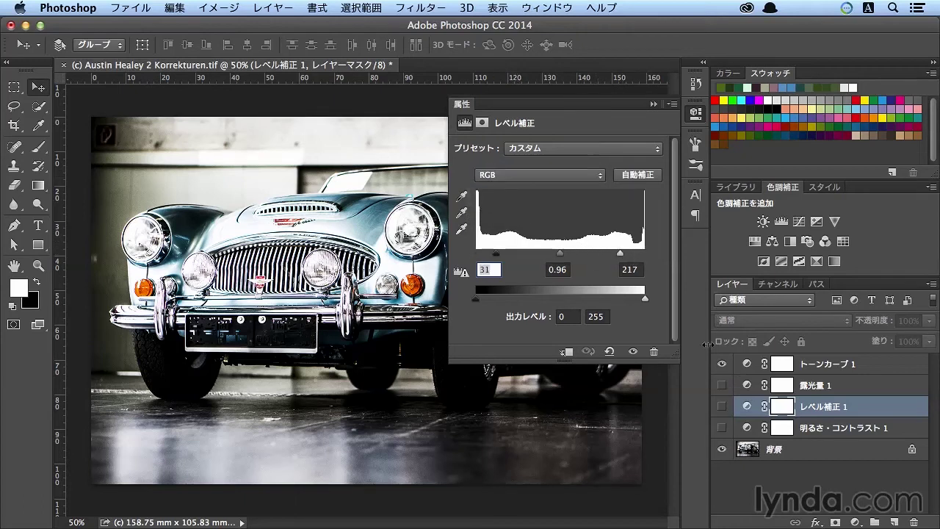
{"action": "left_click", "coordinate": [694, 116]}
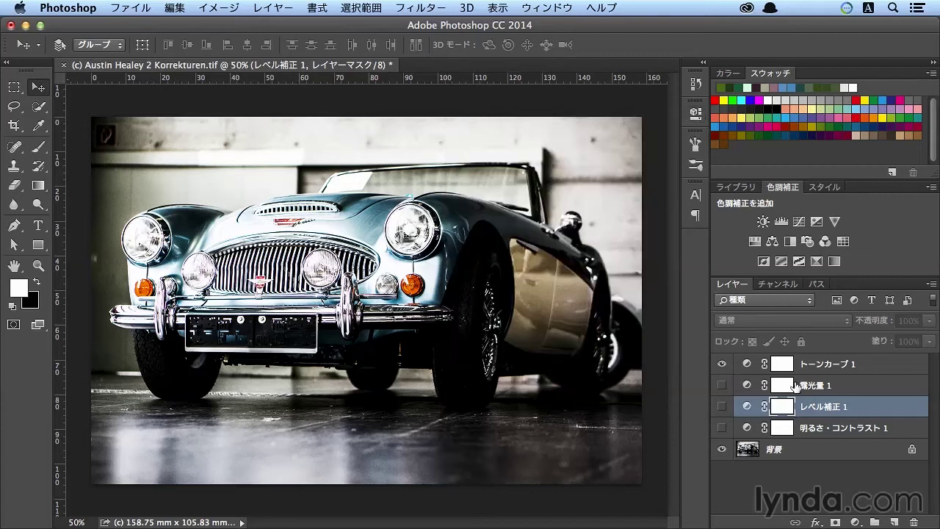
Compare the Curves and Levels adjustments by toggling them, leaving both hidden
{"action": "left_click", "coordinate": [722, 364]}
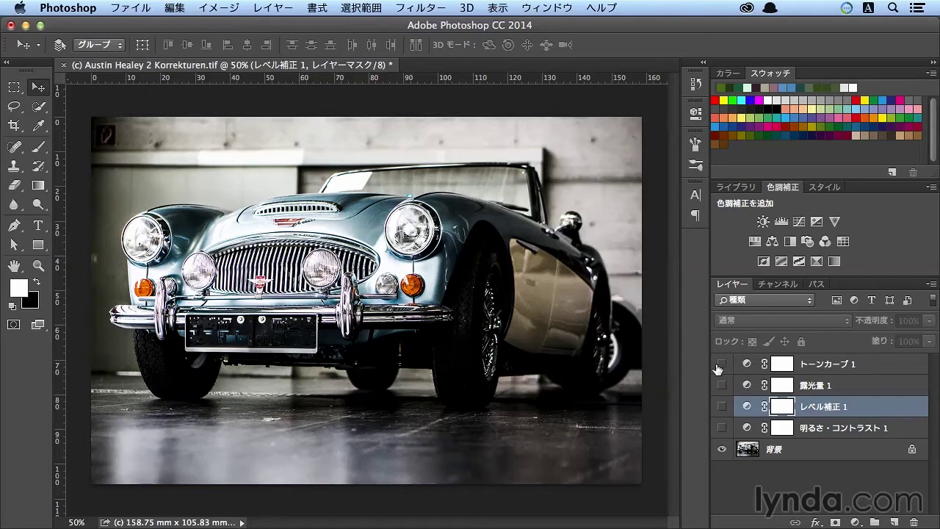
{"action": "left_click", "coordinate": [723, 364]}
{"action": "left_click", "coordinate": [723, 407]}
{"action": "left_click", "coordinate": [722, 406]}
{"action": "left_click", "coordinate": [722, 406]}
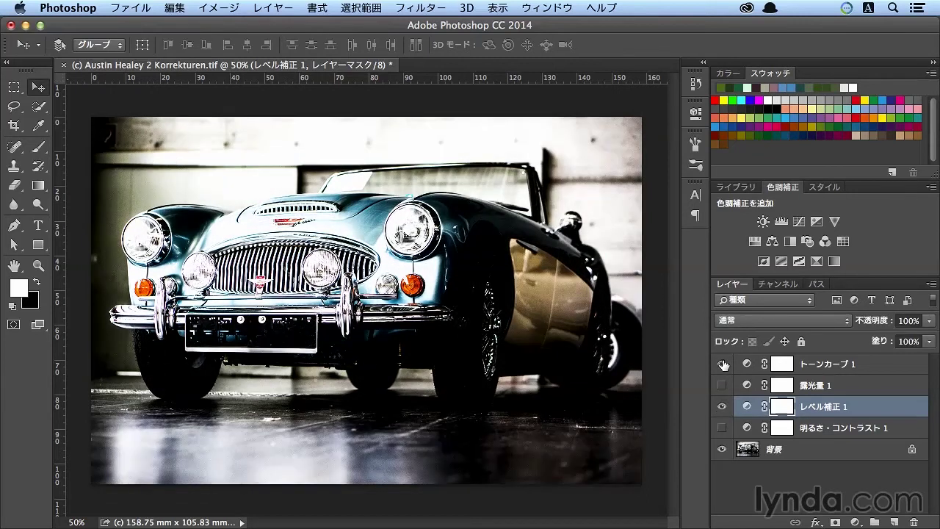
{"action": "left_click", "coordinate": [723, 365]}
{"action": "left_click", "coordinate": [722, 406]}
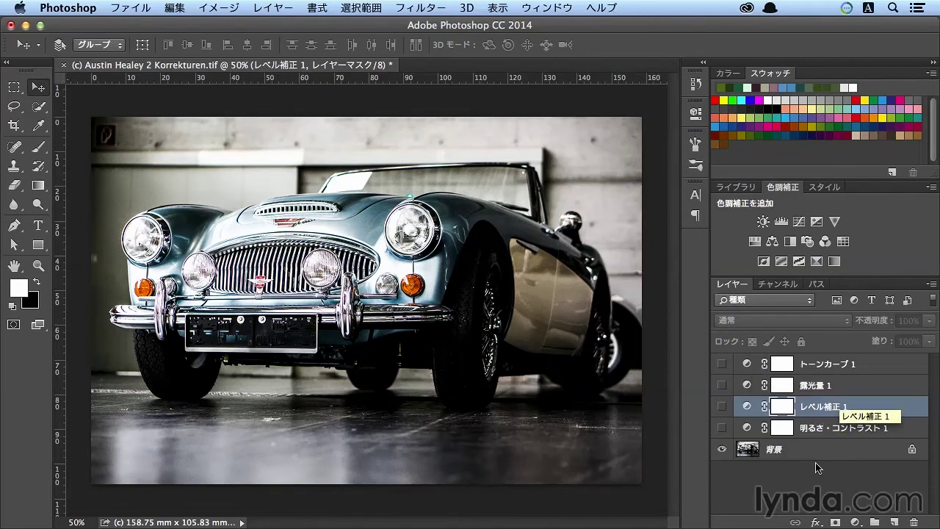
Briefly show Brightness/Contrast, Levels, Exposure and Curves in turn, ending with all hidden
{"action": "left_click", "coordinate": [722, 428]}
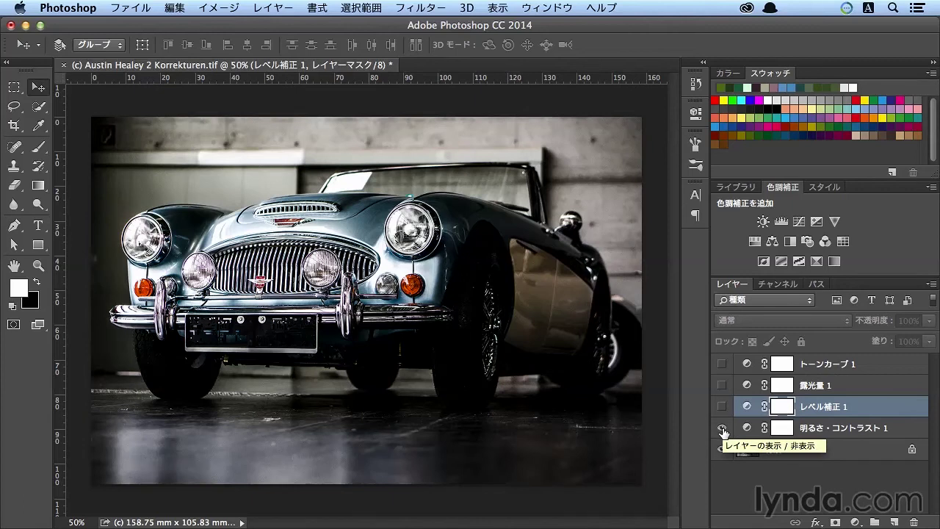
{"action": "left_click", "coordinate": [722, 428]}
{"action": "left_click", "coordinate": [722, 406]}
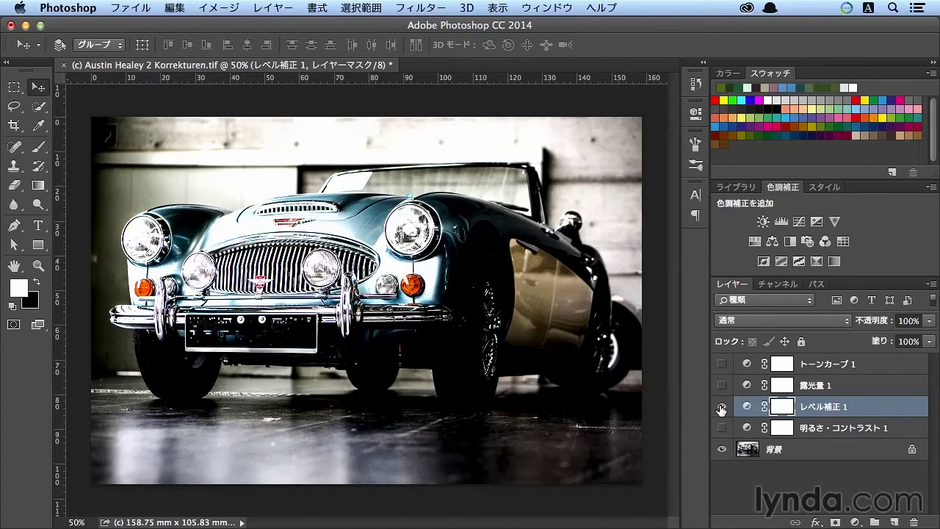
{"action": "left_click", "coordinate": [722, 406]}
{"action": "left_click", "coordinate": [722, 387]}
{"action": "left_click", "coordinate": [722, 385]}
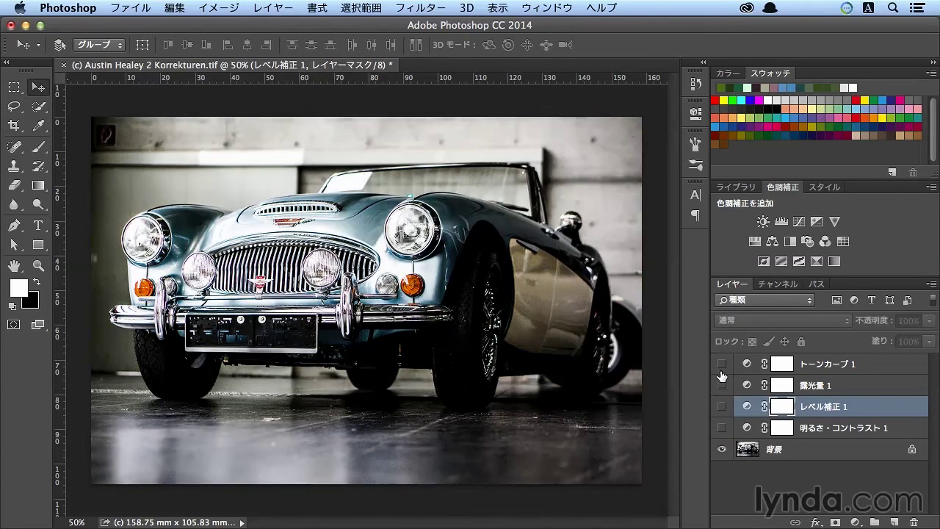
{"action": "left_click", "coordinate": [722, 364]}
{"action": "left_click", "coordinate": [722, 364]}
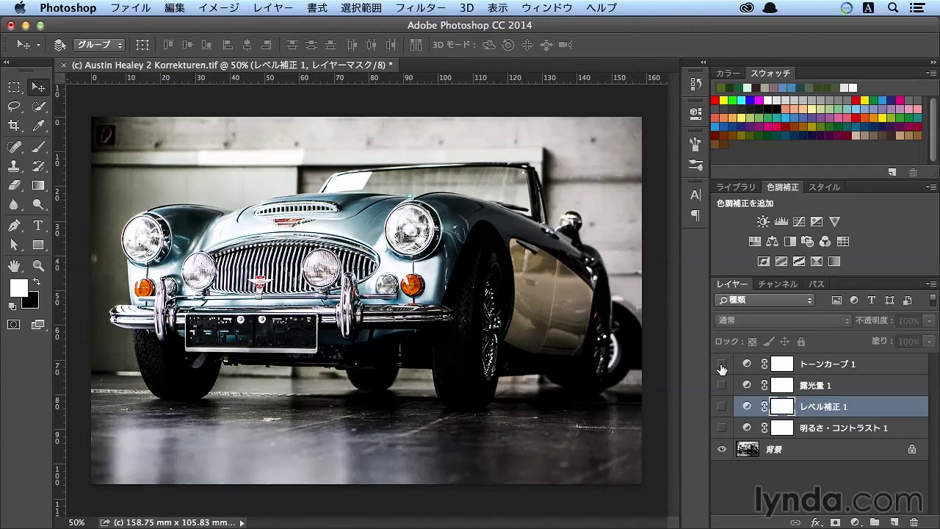